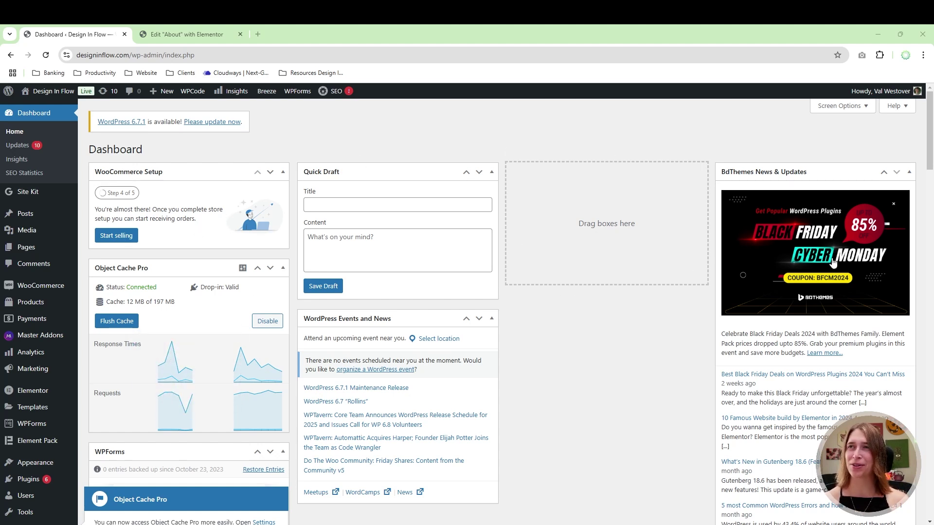
Upload the photo SamAndVal-33 from the highlights folder to the WordPress Media Library
mouse_move(80, 238)
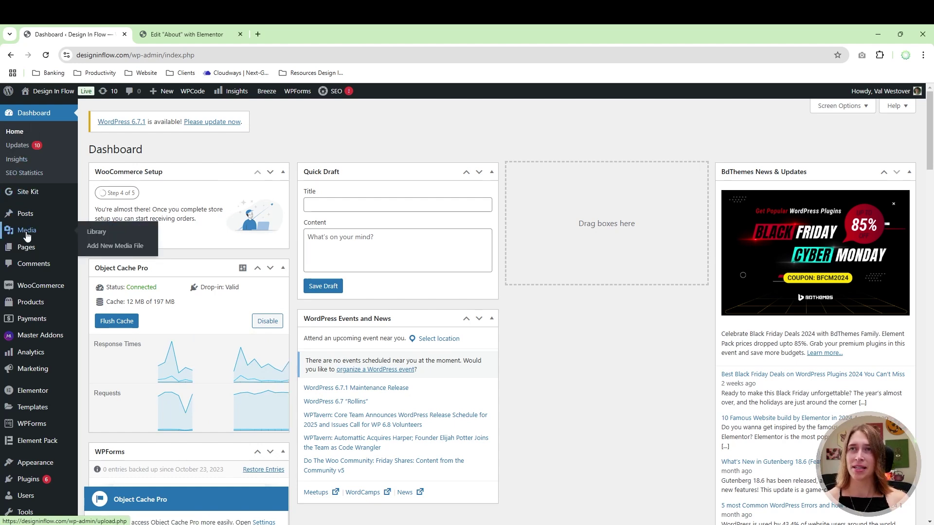
click(27, 236)
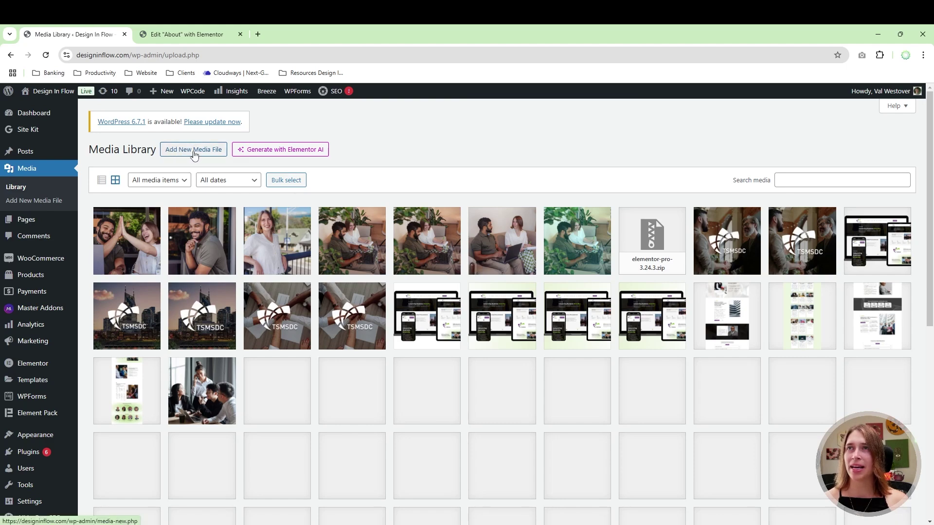
click(195, 154)
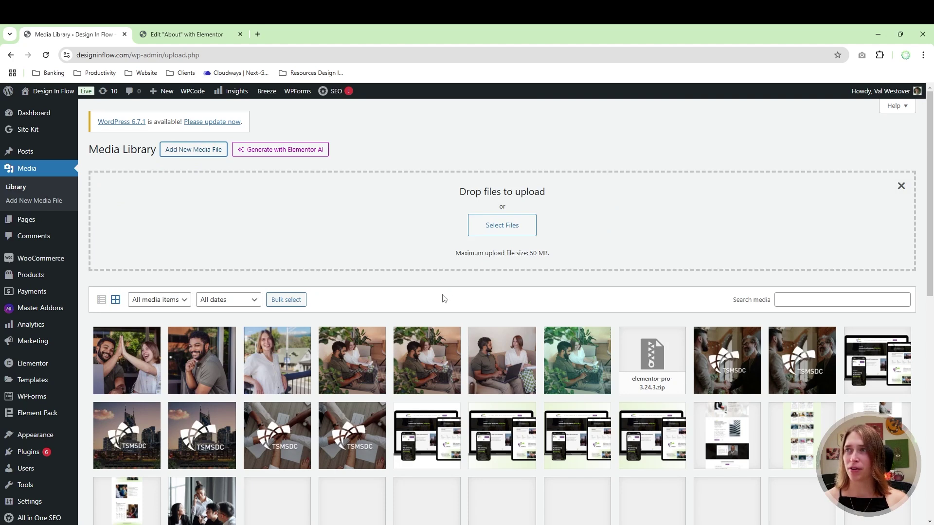
click(480, 224)
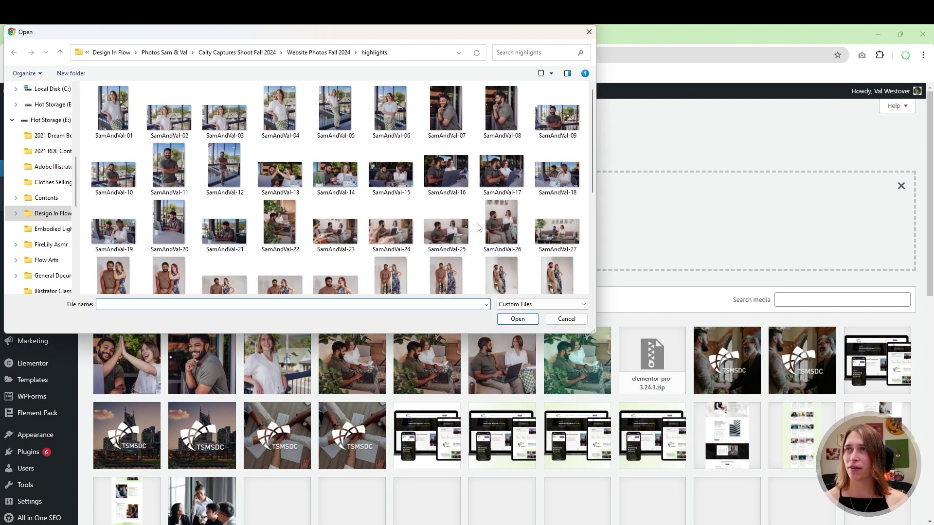
click(391, 275)
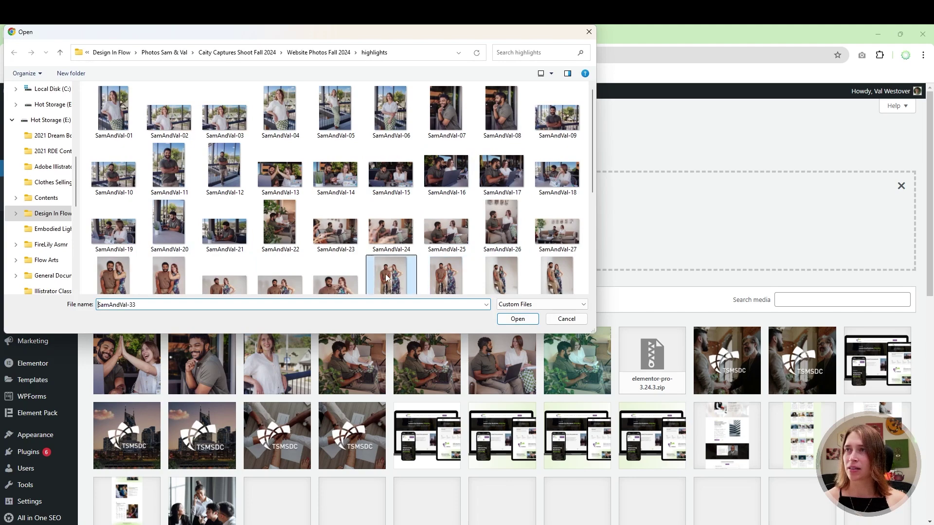
click(515, 319)
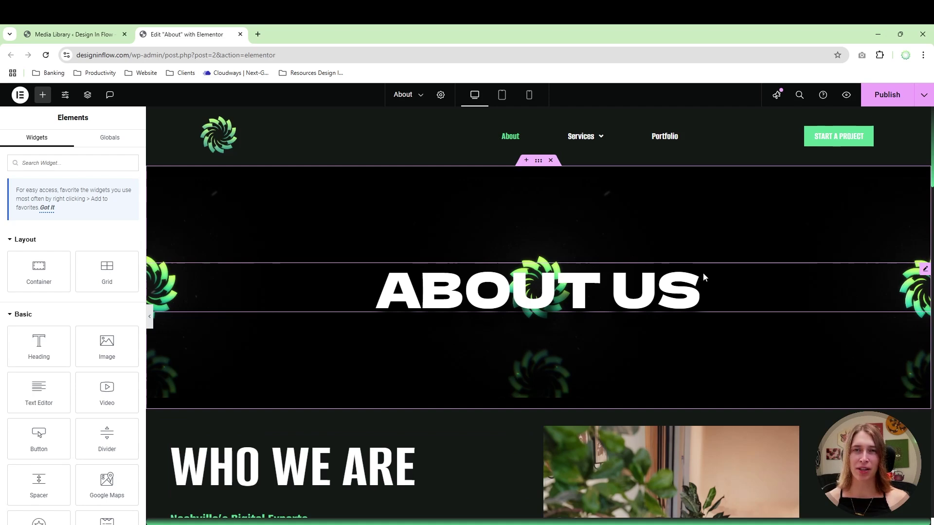
Try SamAndVal-26 from the Media Library as the About Us hero container's background image, with repeat set to No-repeat
scroll(702, 277, down, 5)
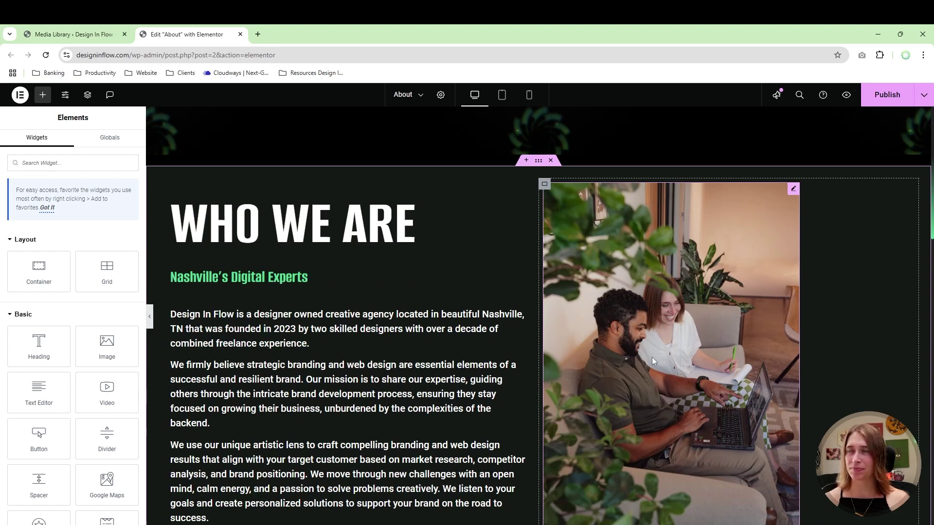
scroll(652, 360, up, 5)
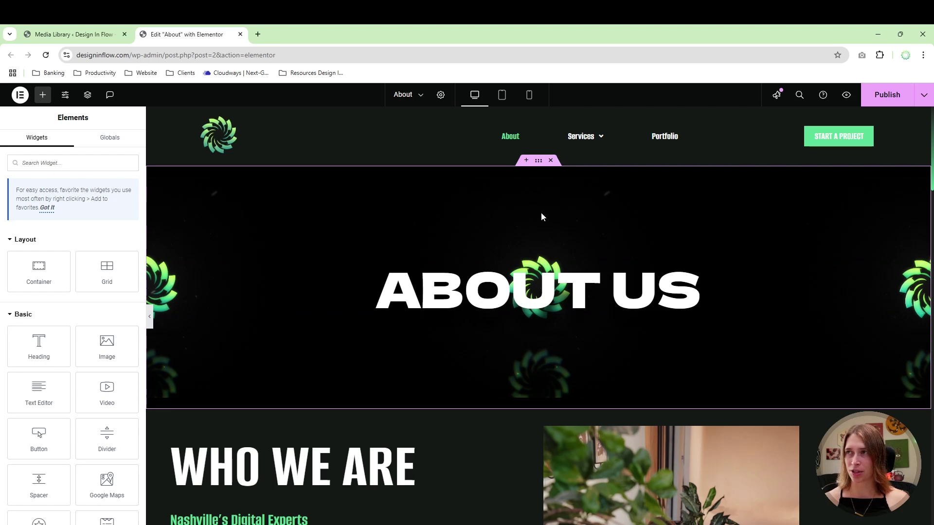
click(539, 162)
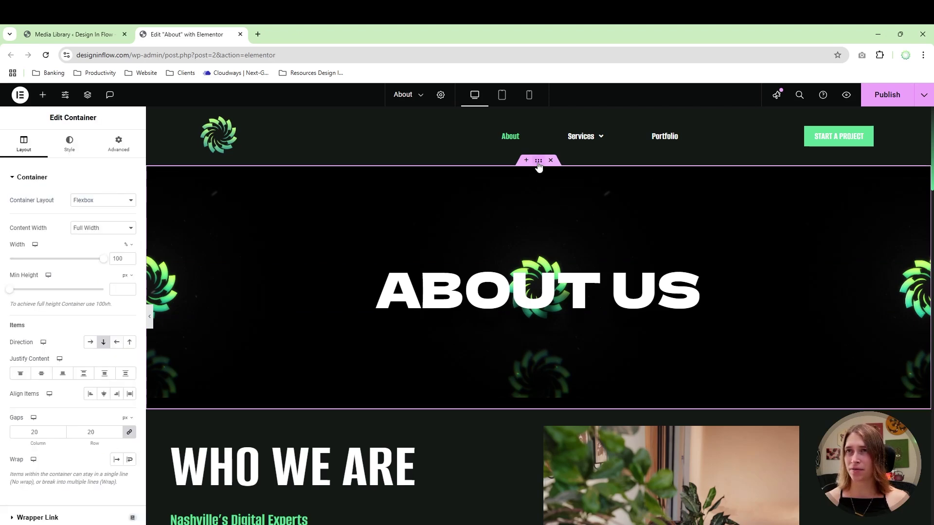
click(76, 146)
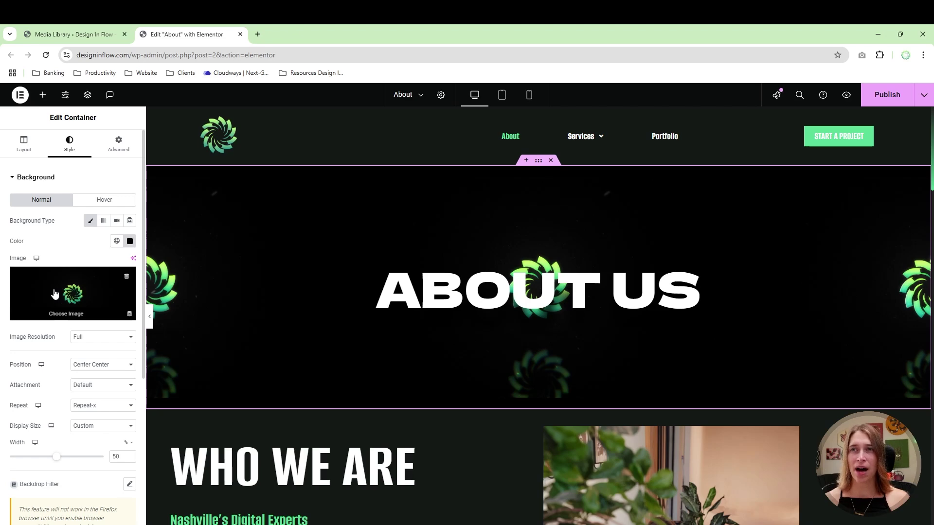
click(53, 316)
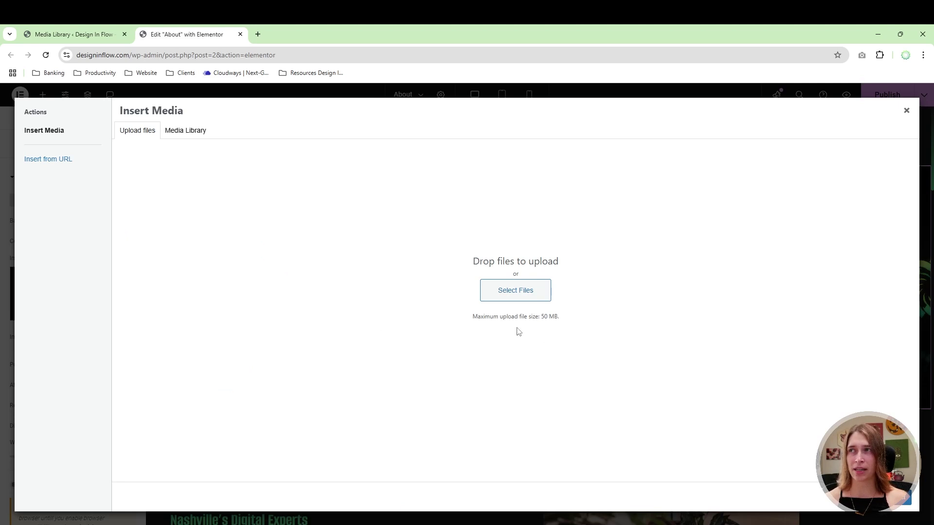
click(204, 135)
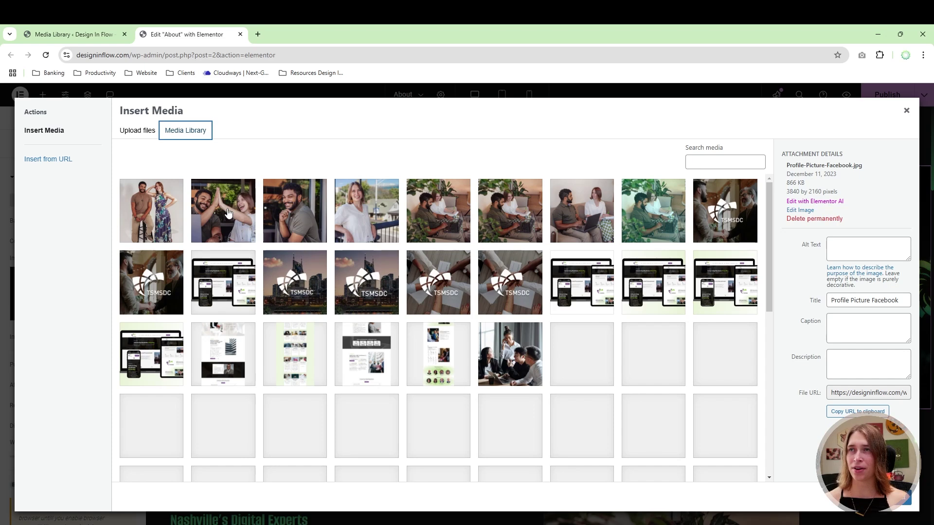
click(579, 211)
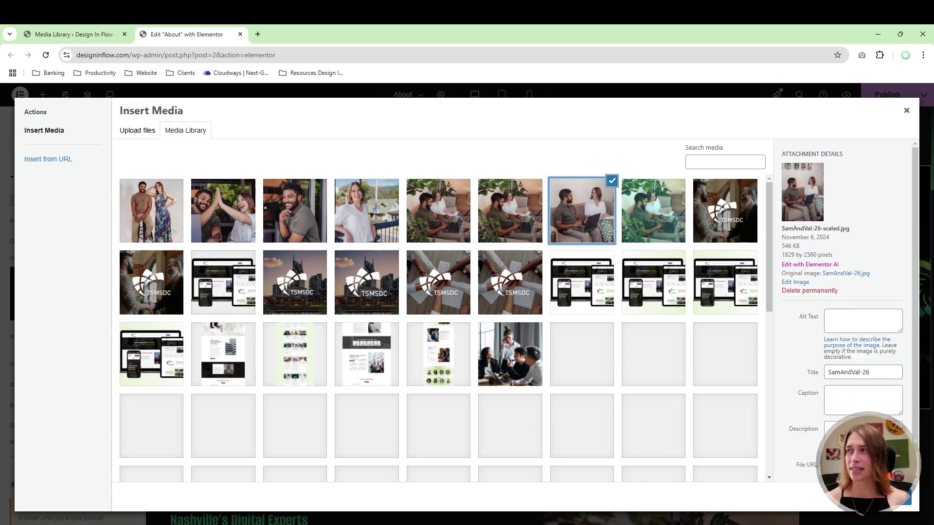
click(894, 498)
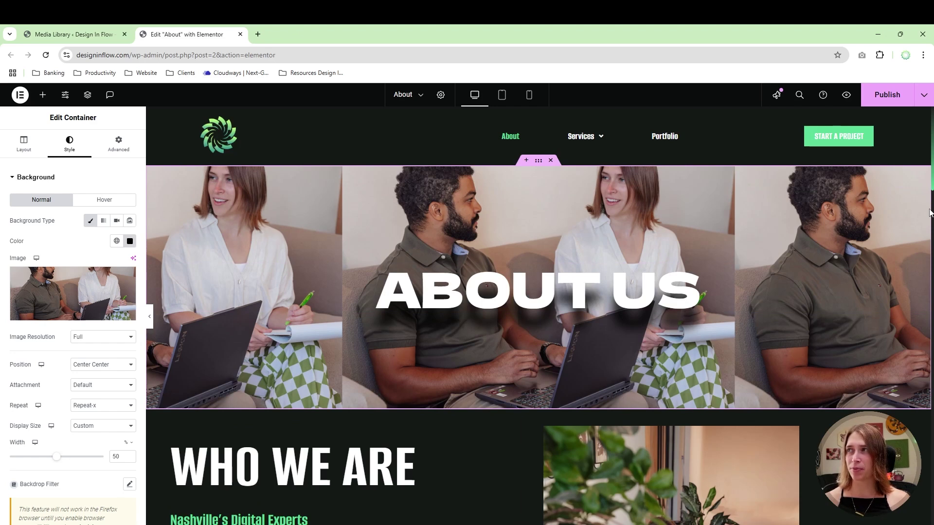
click(84, 408)
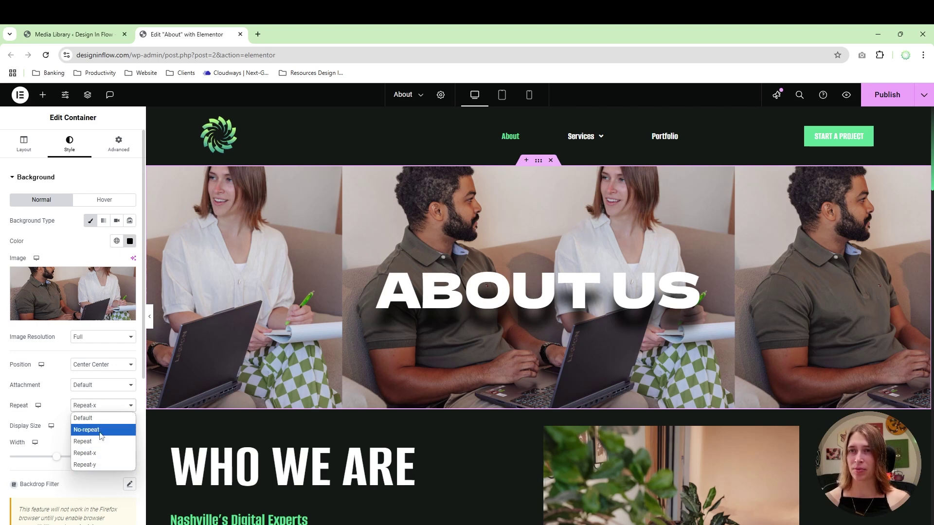
click(98, 431)
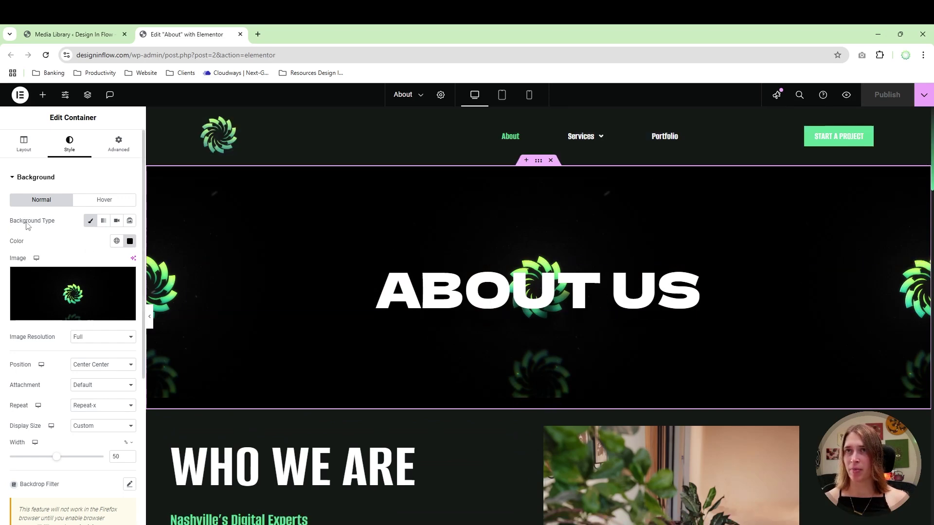
Switch the hero container's background type to Video to view its options, and return it to Classic
click(116, 221)
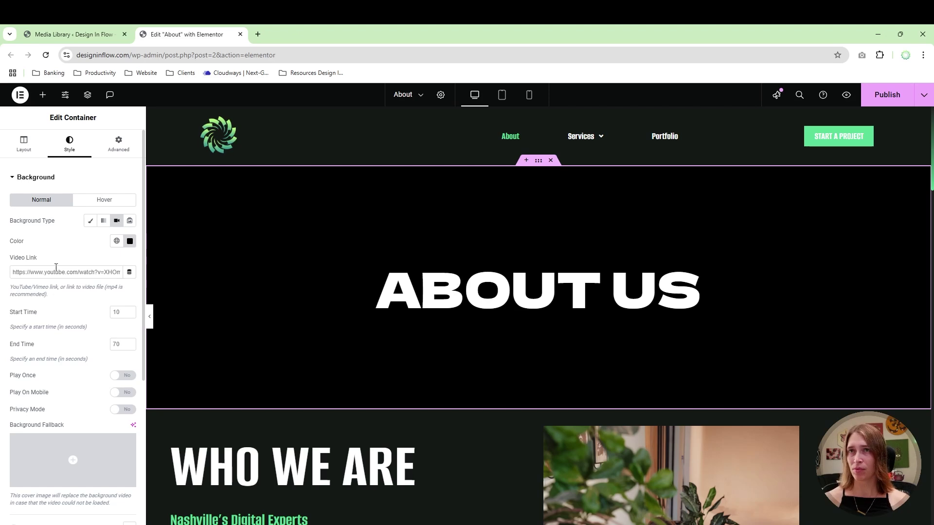
click(90, 220)
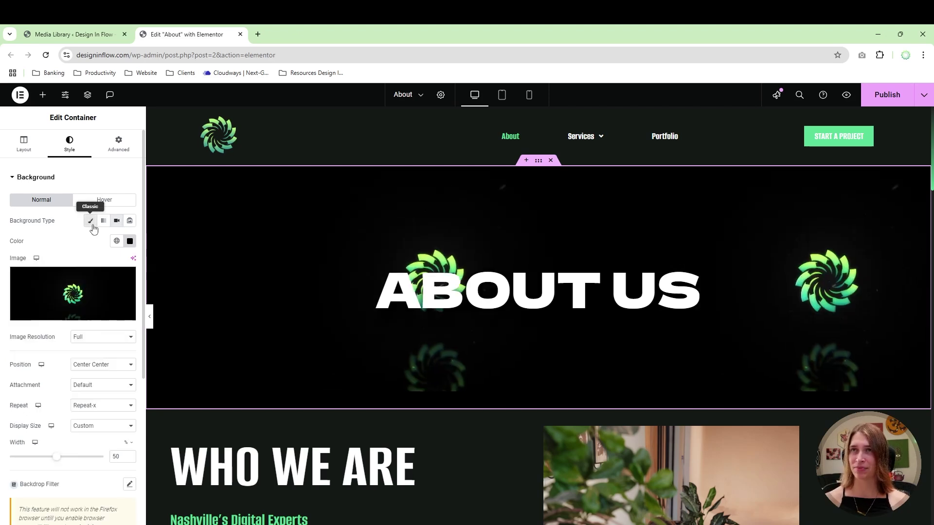
Open the image chooser for the photo beside the Who We Are text
scroll(753, 268, down, 7)
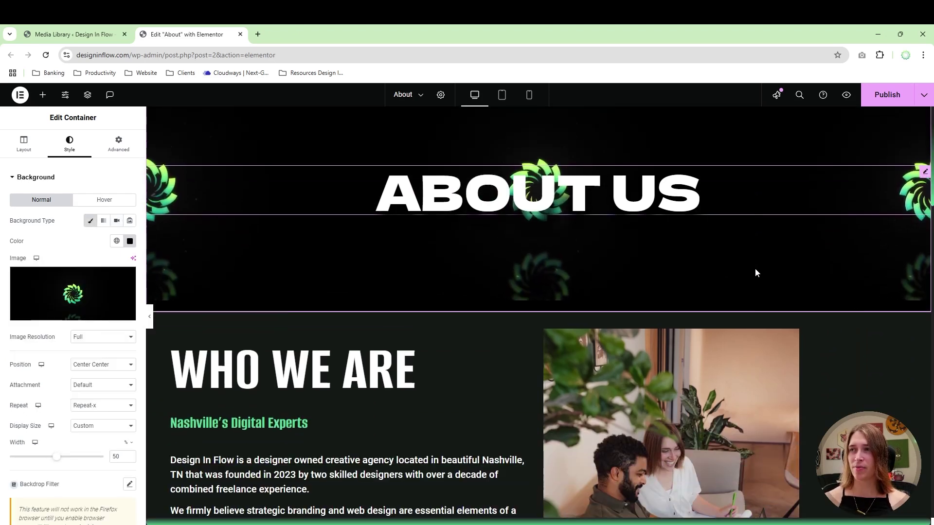
scroll(716, 310, up, 1)
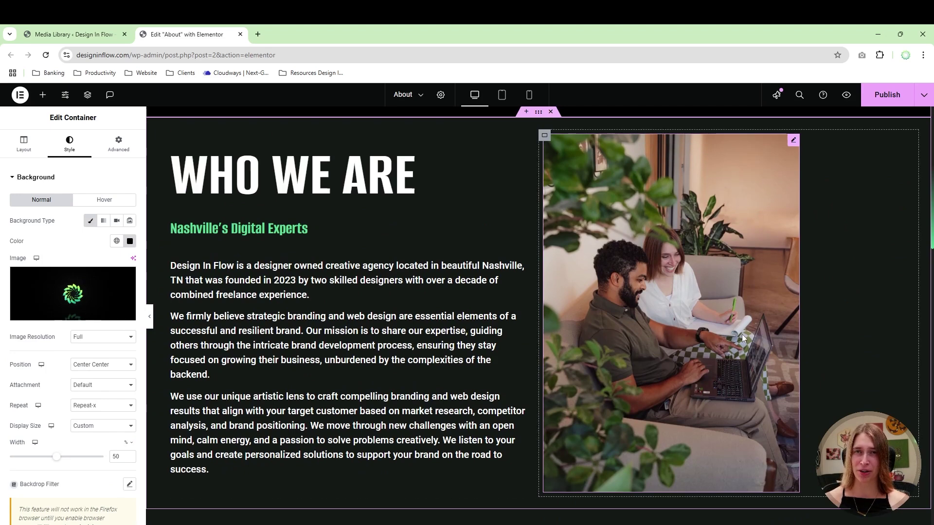
click(794, 142)
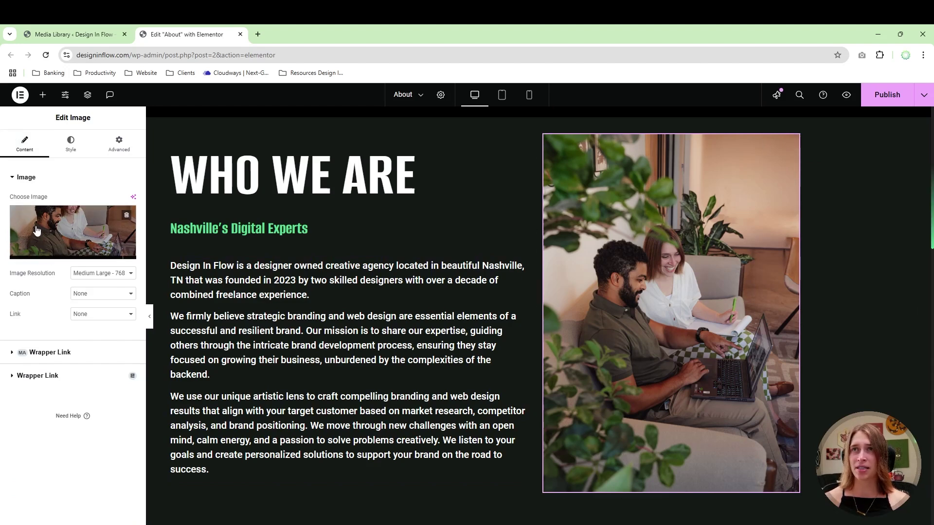
click(61, 245)
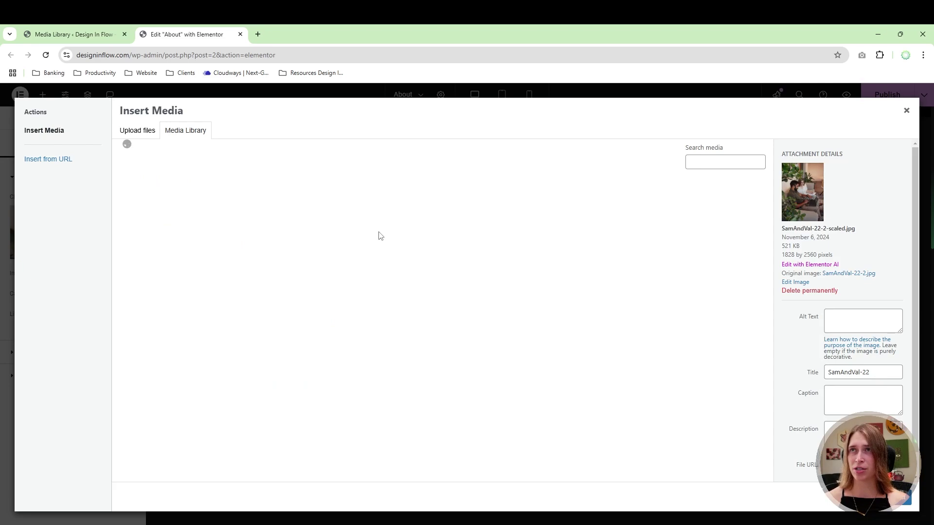
click(138, 131)
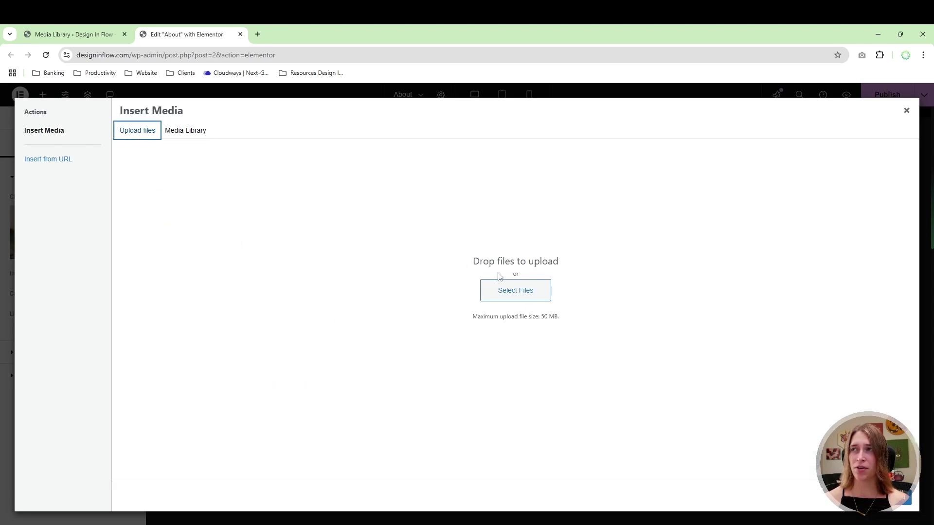
click(512, 296)
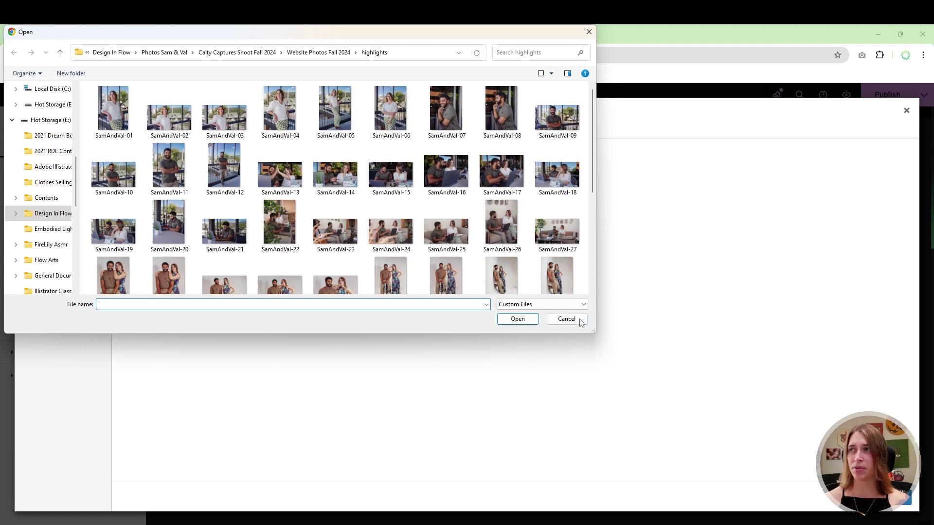
click(580, 320)
click(186, 130)
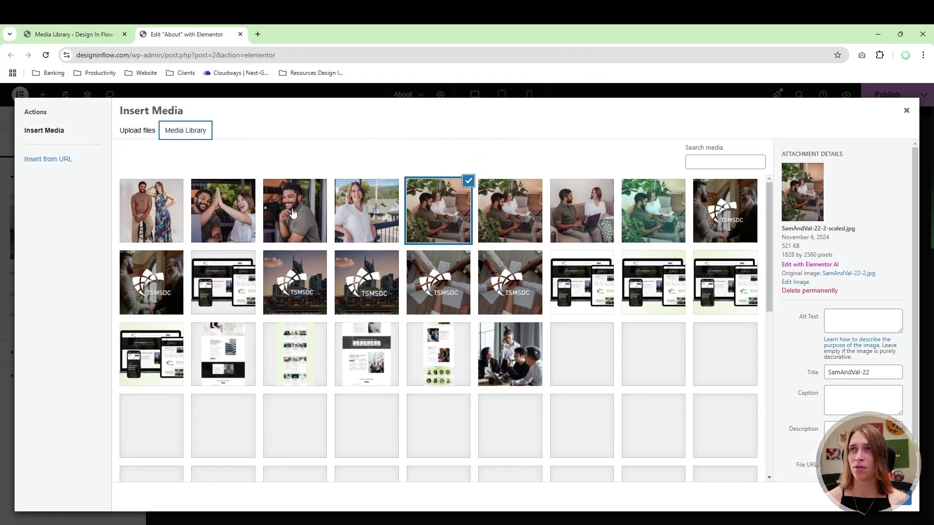
Replace the Who We Are photo with SamAndVal-26 from the Media Library and publish the About page
click(572, 206)
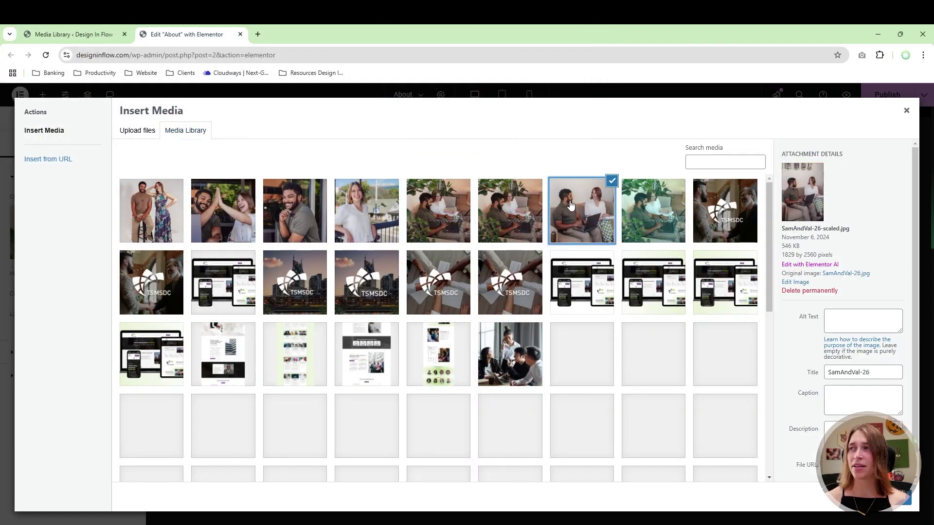
click(890, 497)
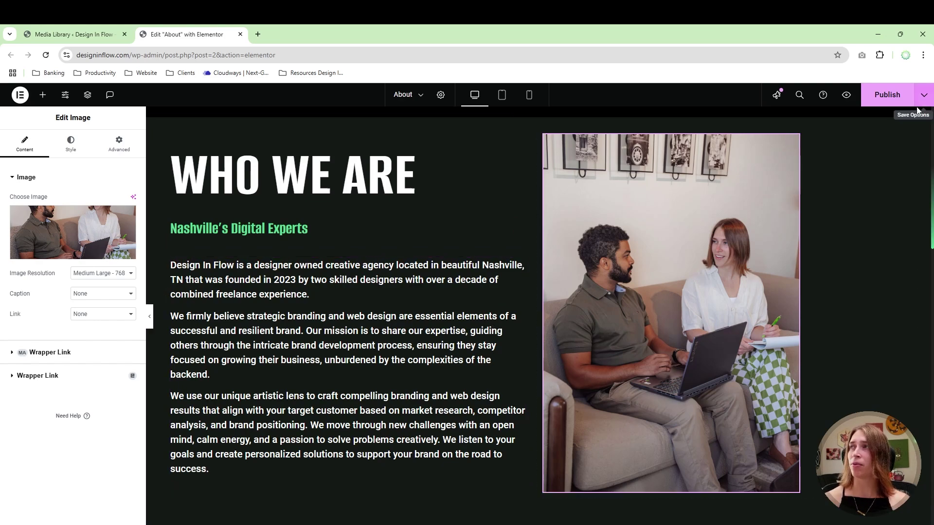
click(887, 102)
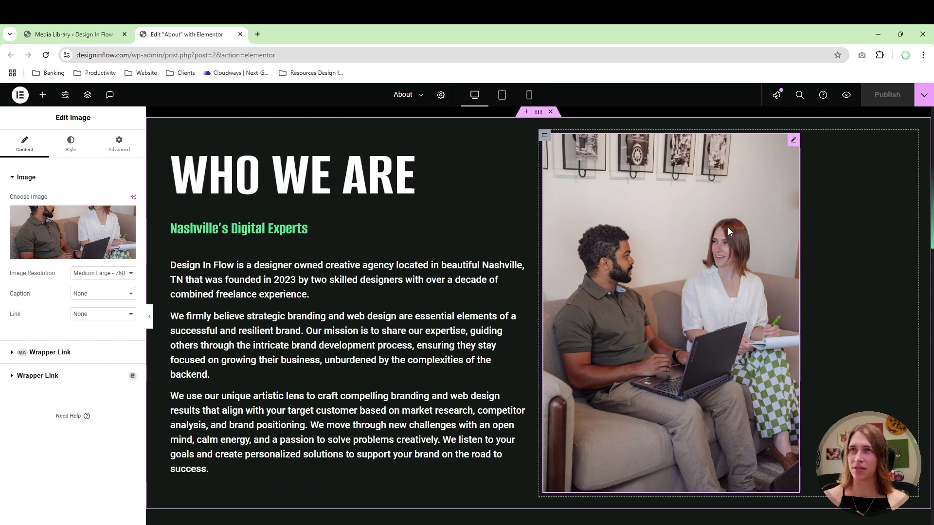
Add a Video widget directly above the photo in the Who We Are section
mouse_move(78, 234)
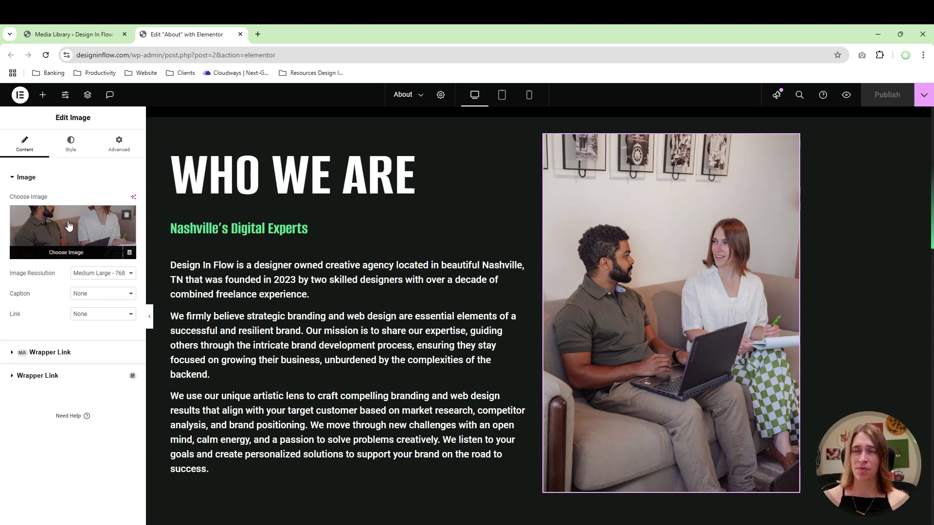
click(44, 95)
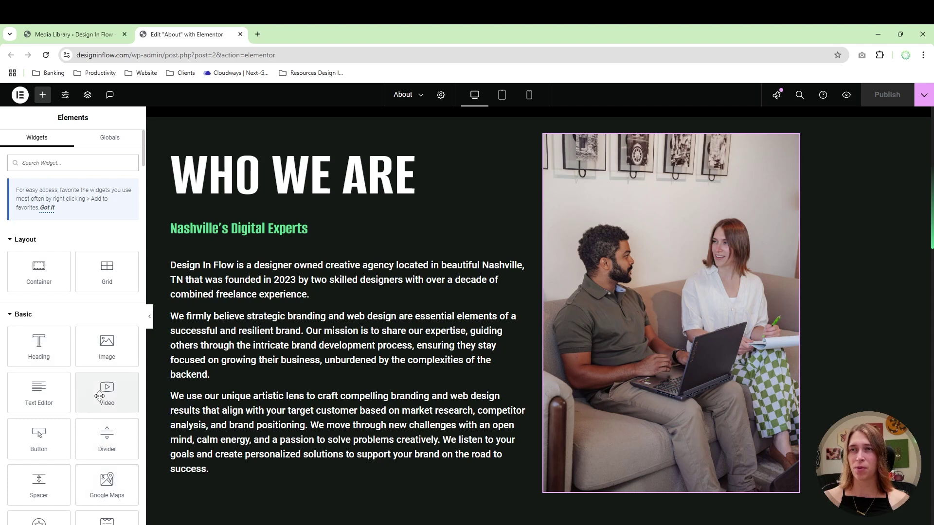
drag(100, 397, 596, 147)
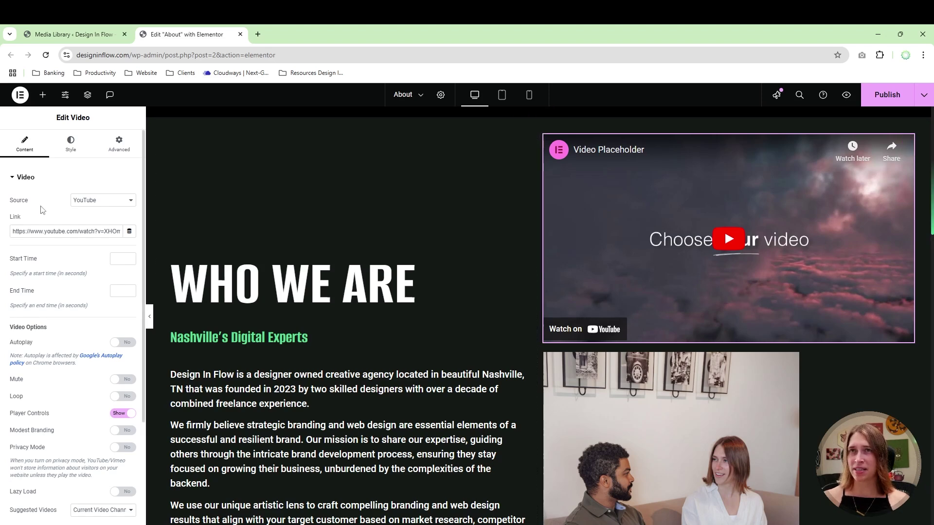
Change the source of the Who We Are section's Video widget to Self Hosted
triple_click(53, 230)
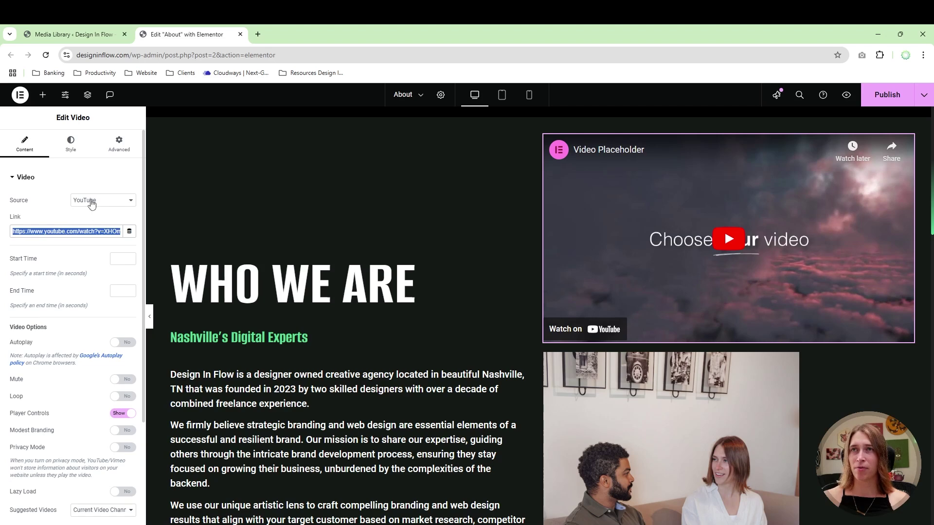
click(56, 214)
click(101, 203)
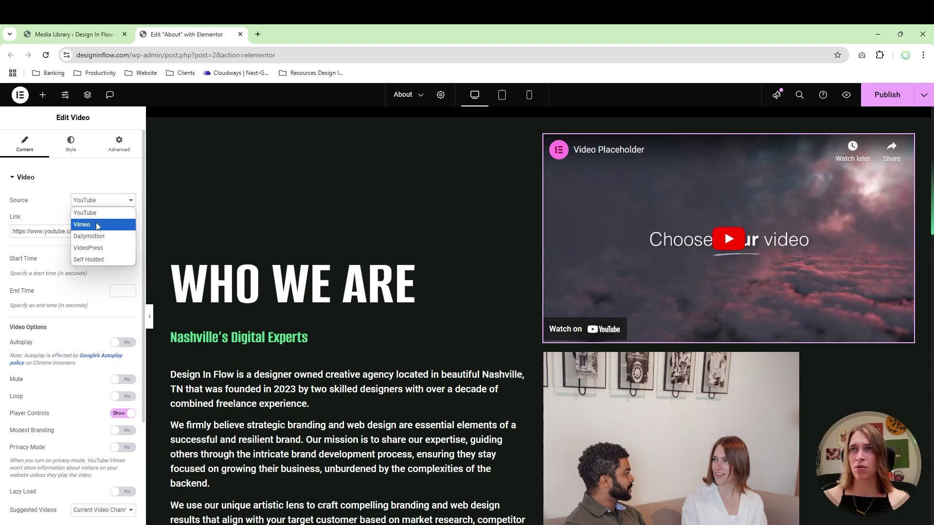
click(82, 260)
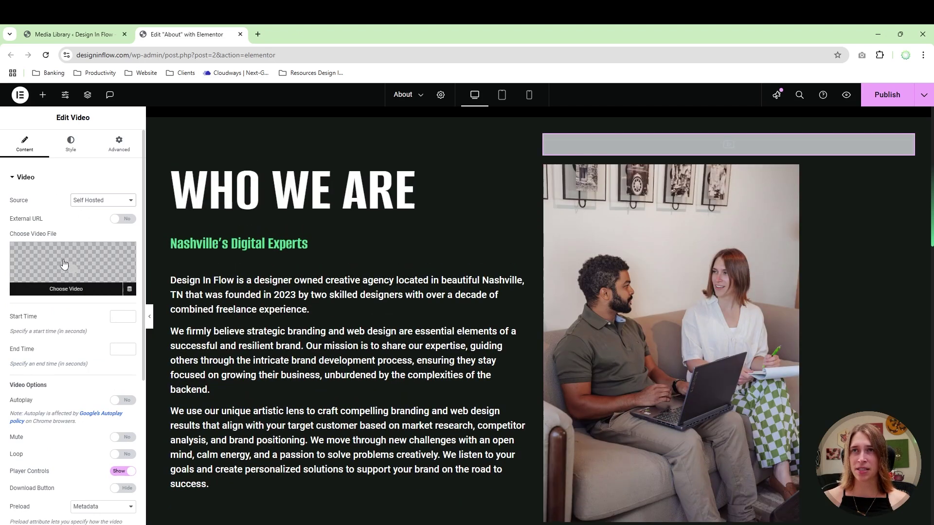
Open the video file chooser for the Video widget, view its file upload option, and close it without choosing a file
click(63, 264)
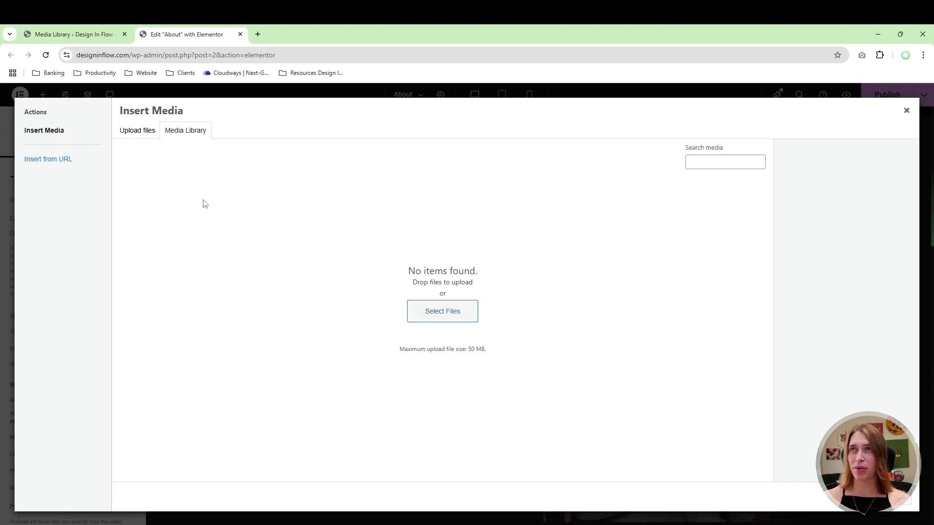
click(140, 137)
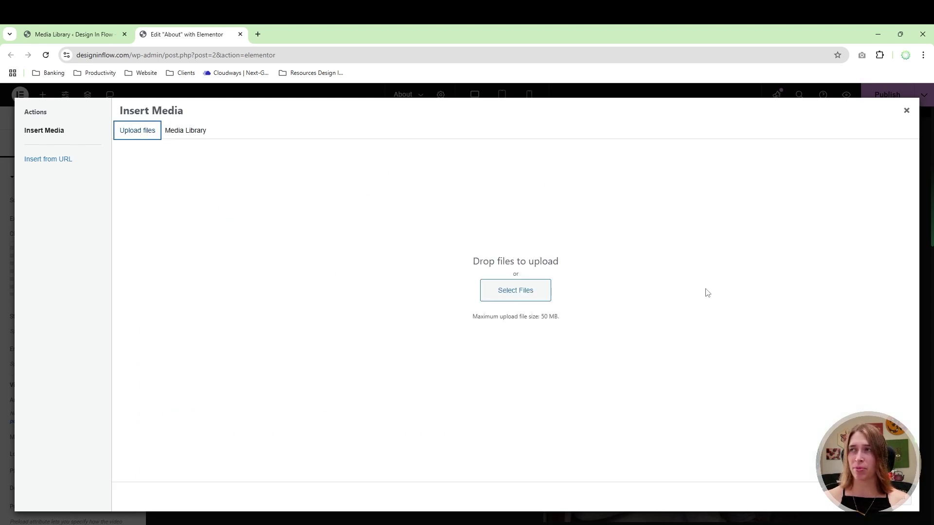
click(906, 111)
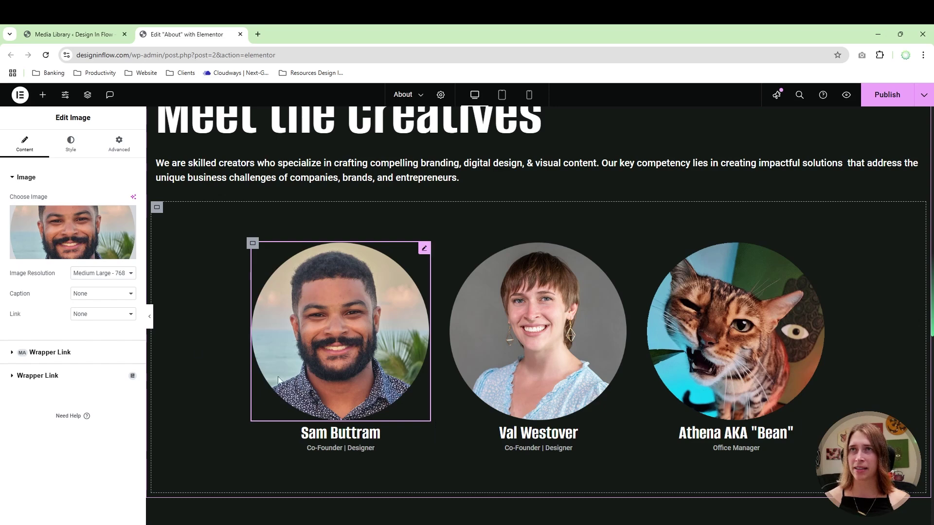
Try a width of 76% on the first portrait in the Meet the Creatives section and undo it
click(66, 155)
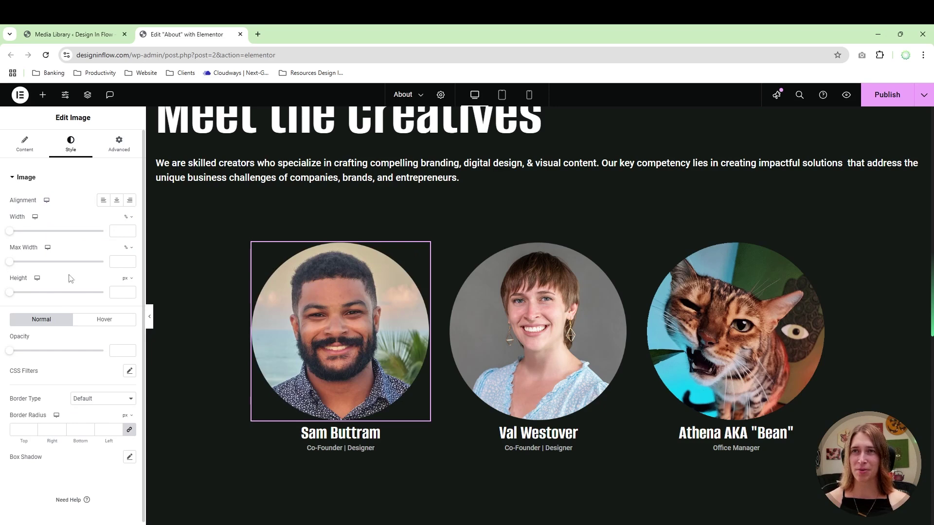
drag(10, 232, 80, 232)
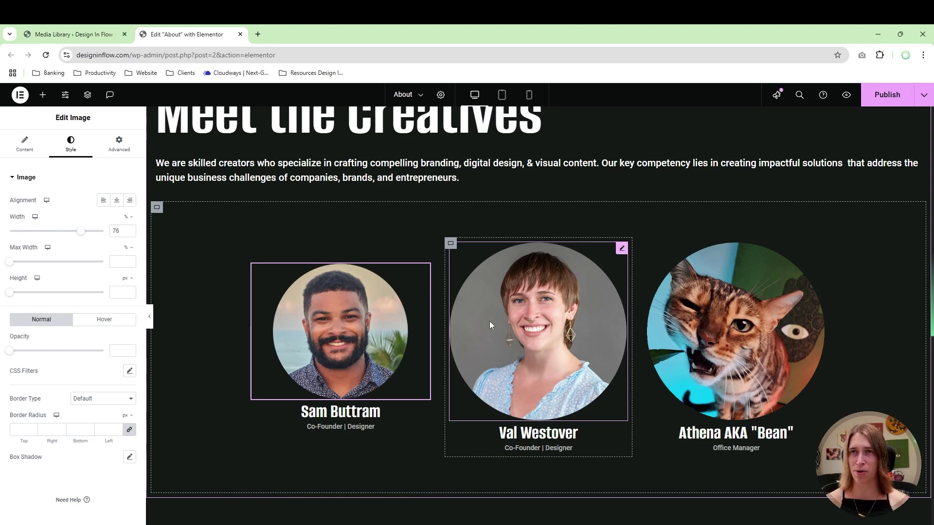
key(ctrl+z)
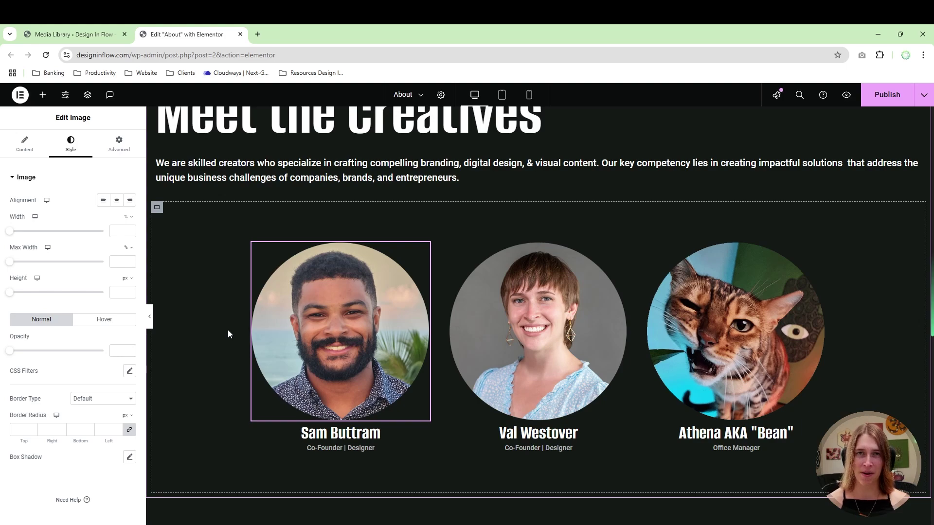
Try to add an Image widget beside the first portrait in the Meet the Creatives section
scroll(226, 328, up, 10)
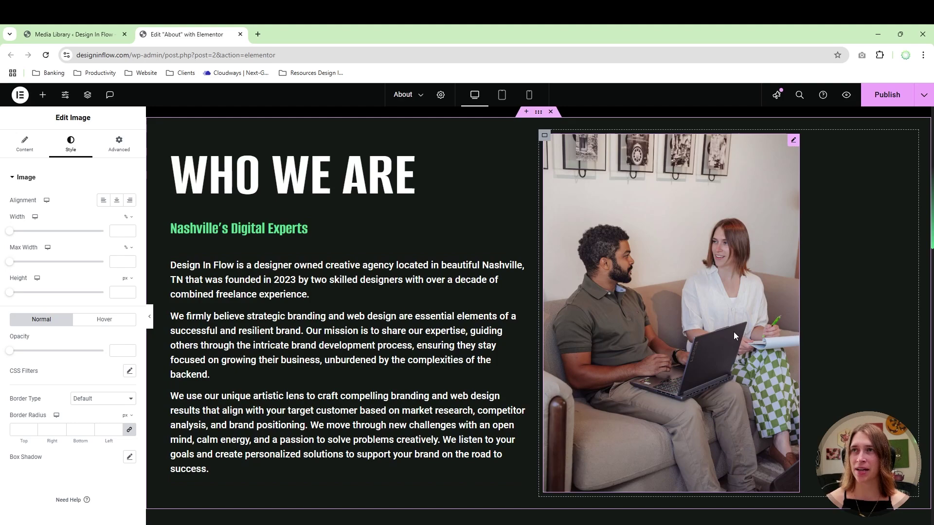
scroll(656, 387, down, 1)
scroll(654, 387, down, 8)
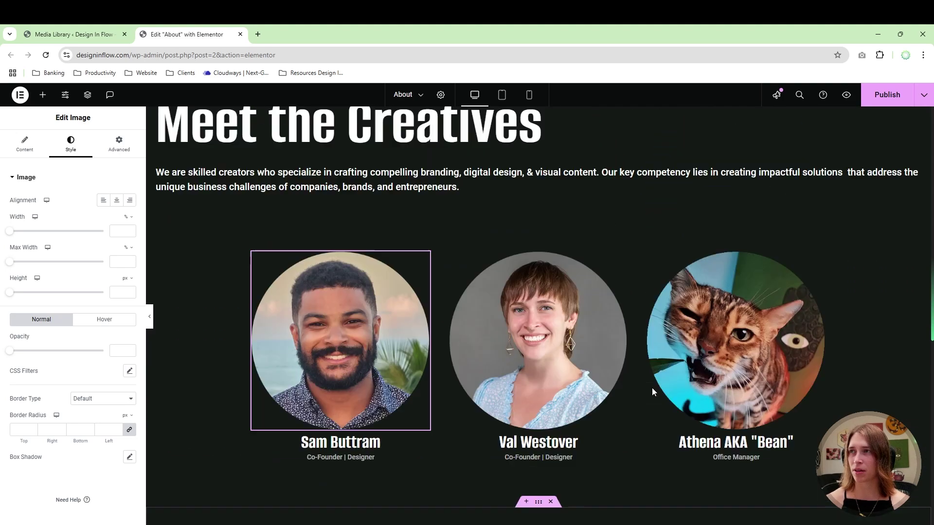
scroll(652, 387, up, 1)
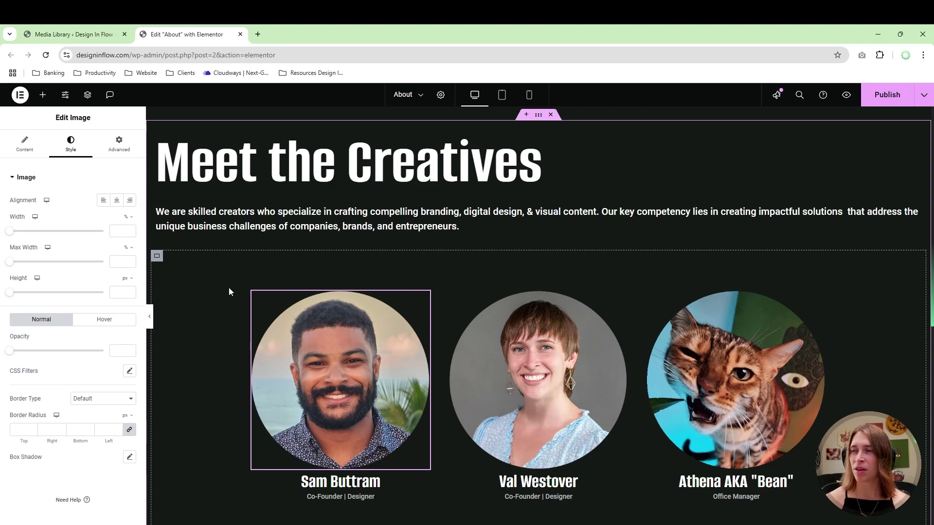
click(43, 95)
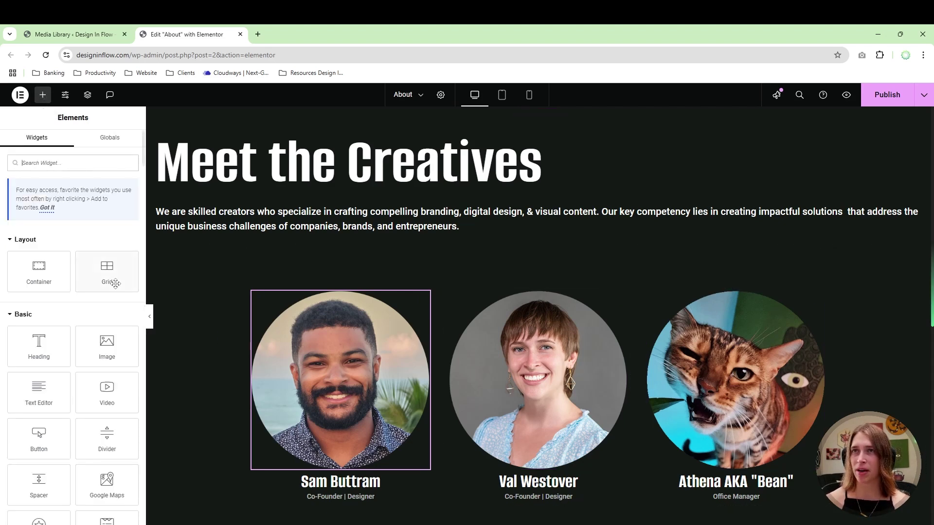
drag(106, 346, 222, 347)
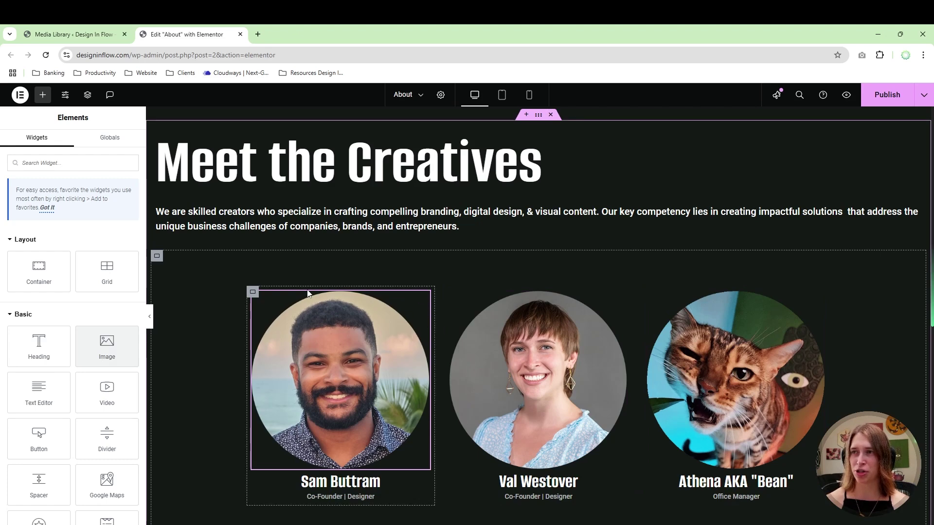
Duplicate the container holding the first team member's portrait, name and title in the Meet the Creatives section
click(253, 292)
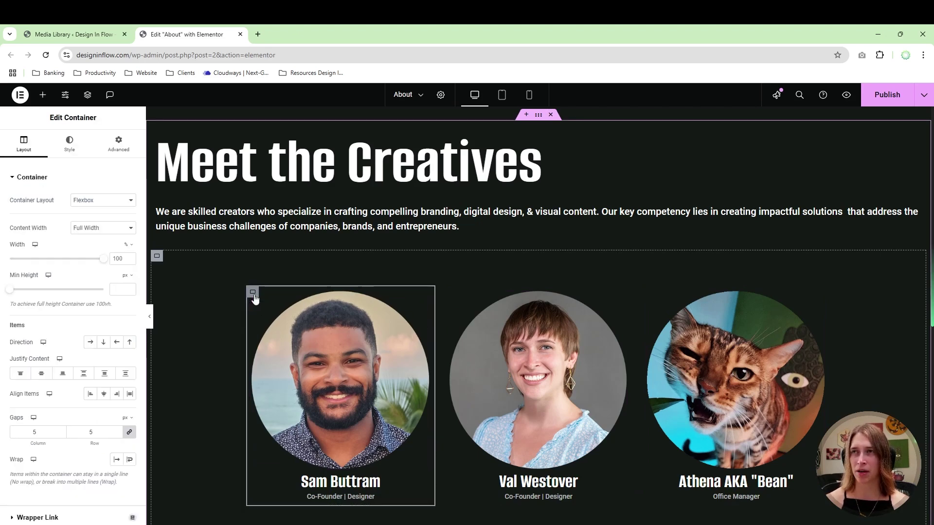
right_click(254, 297)
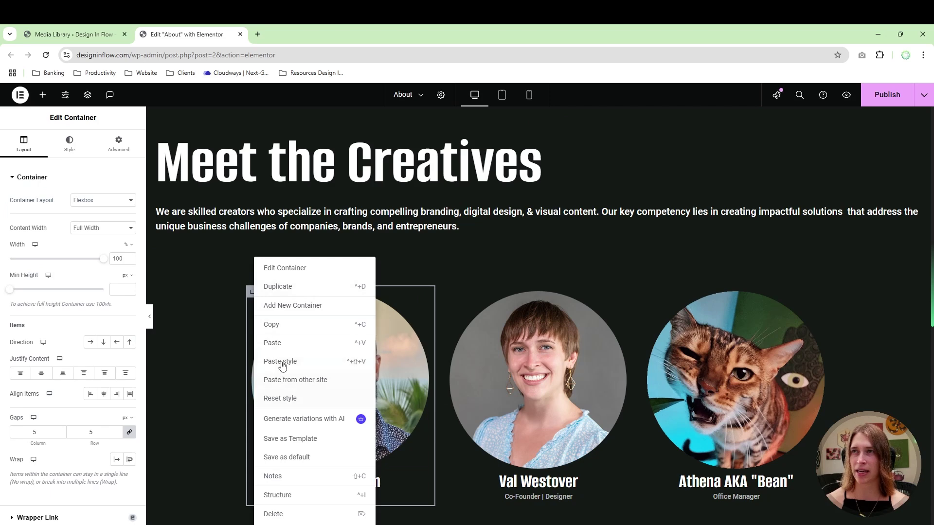
click(272, 288)
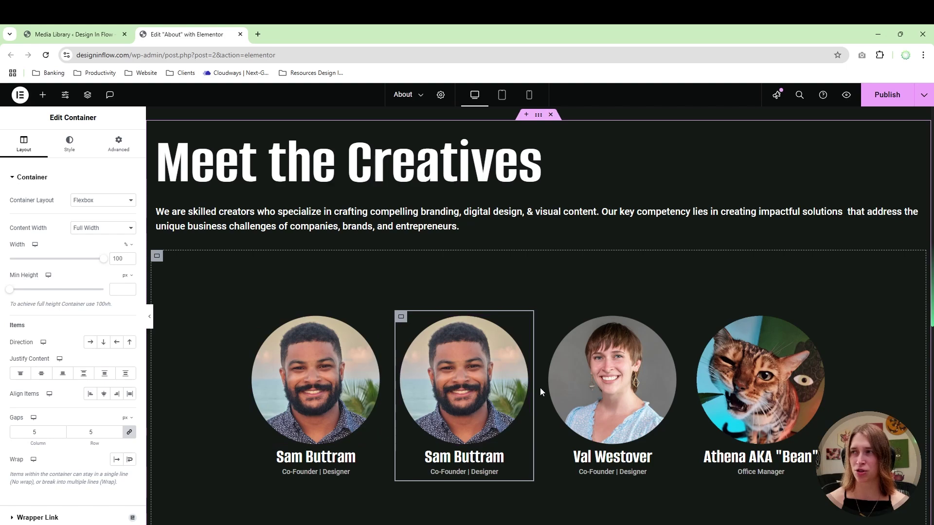
scroll(540, 387, down, 2)
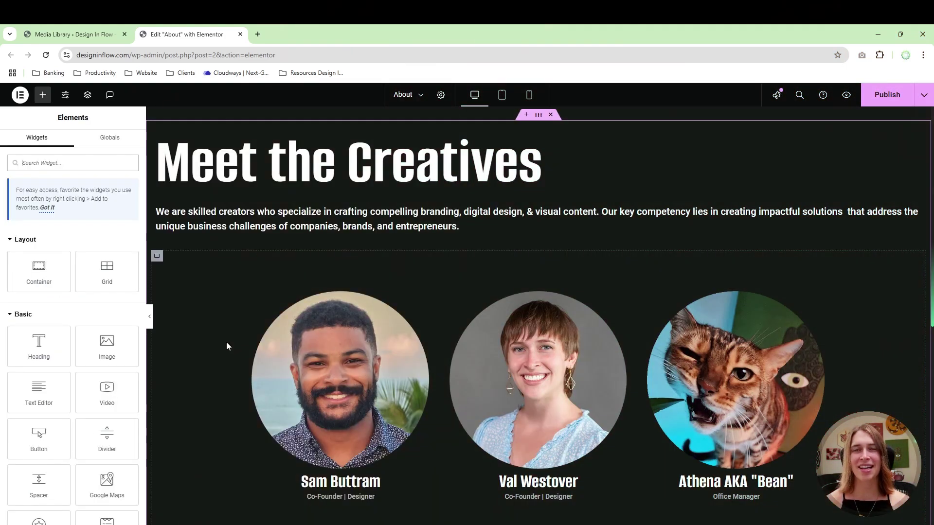